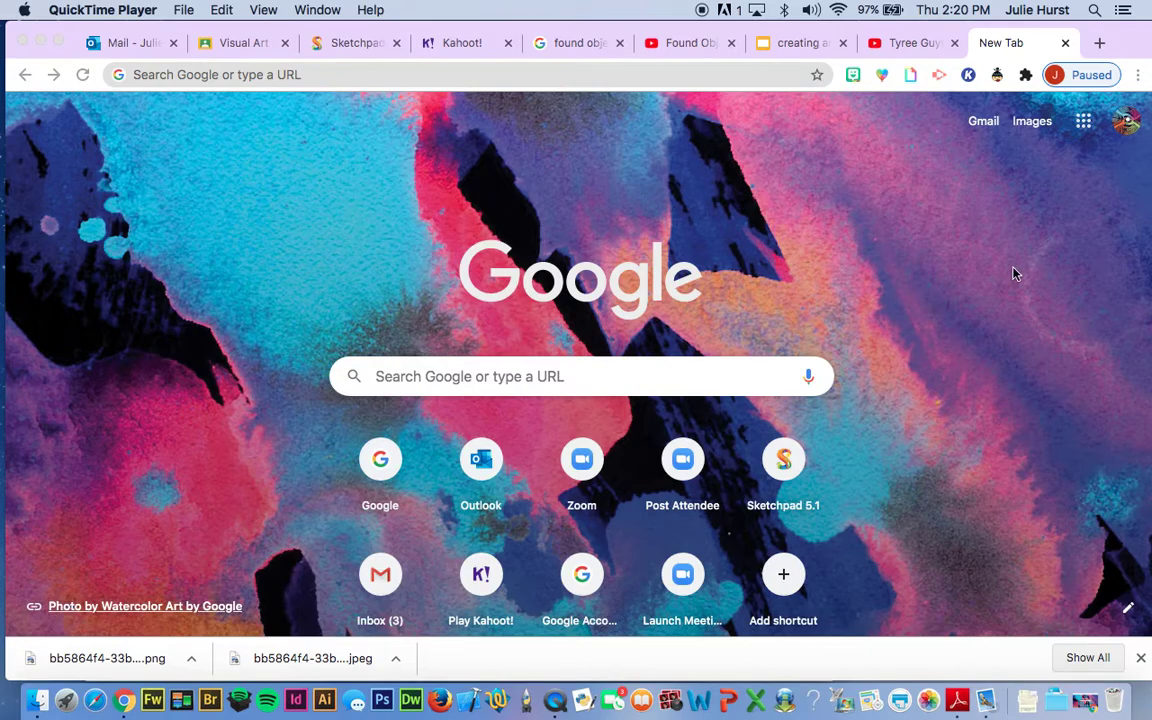
# - Open Google Slides and create a new blank presentation
pyautogui.click(1084, 124)
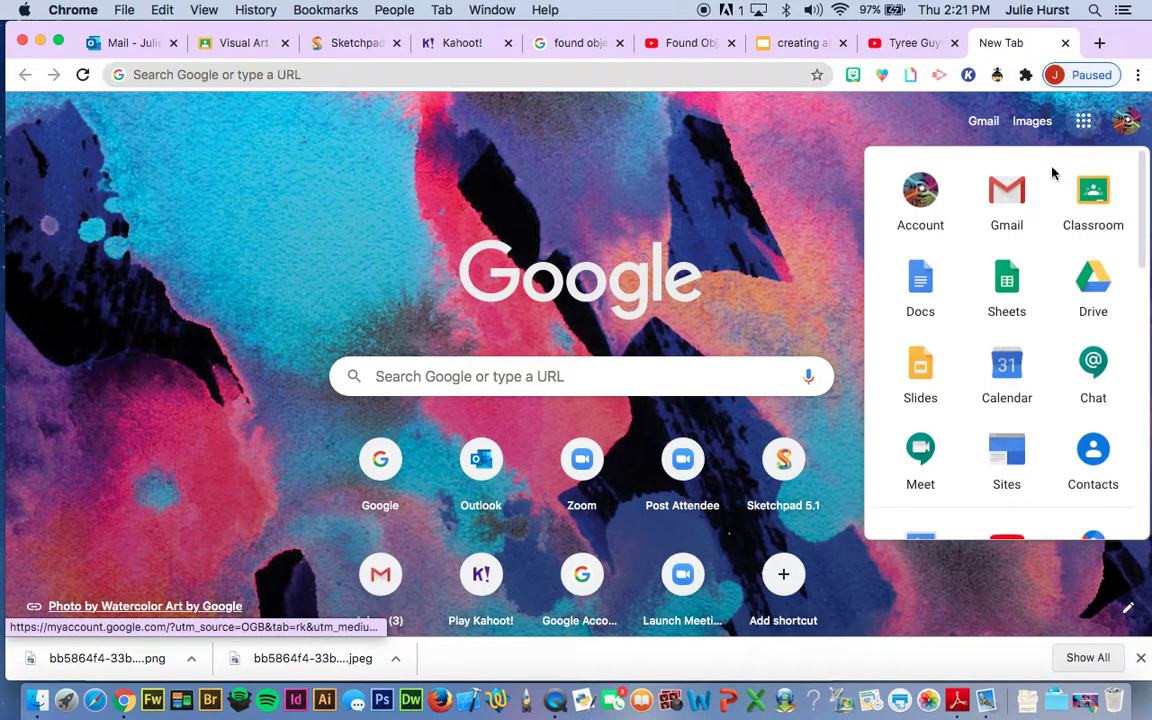
pyautogui.click(917, 372)
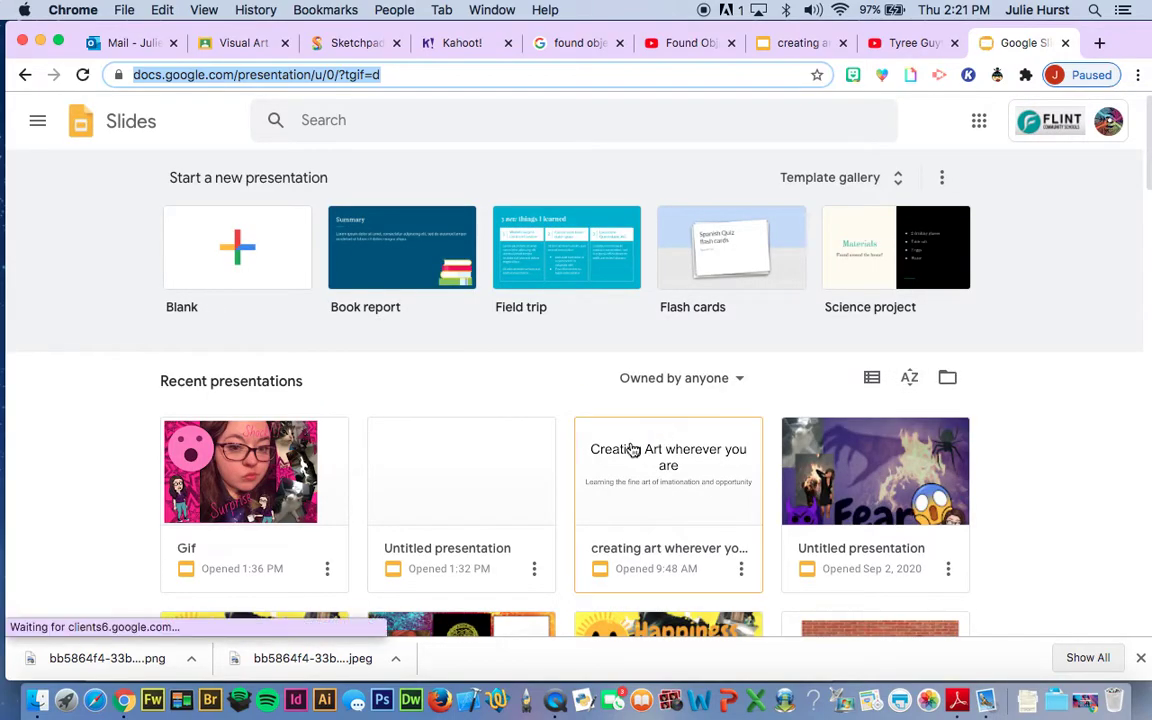
pyautogui.click(262, 267)
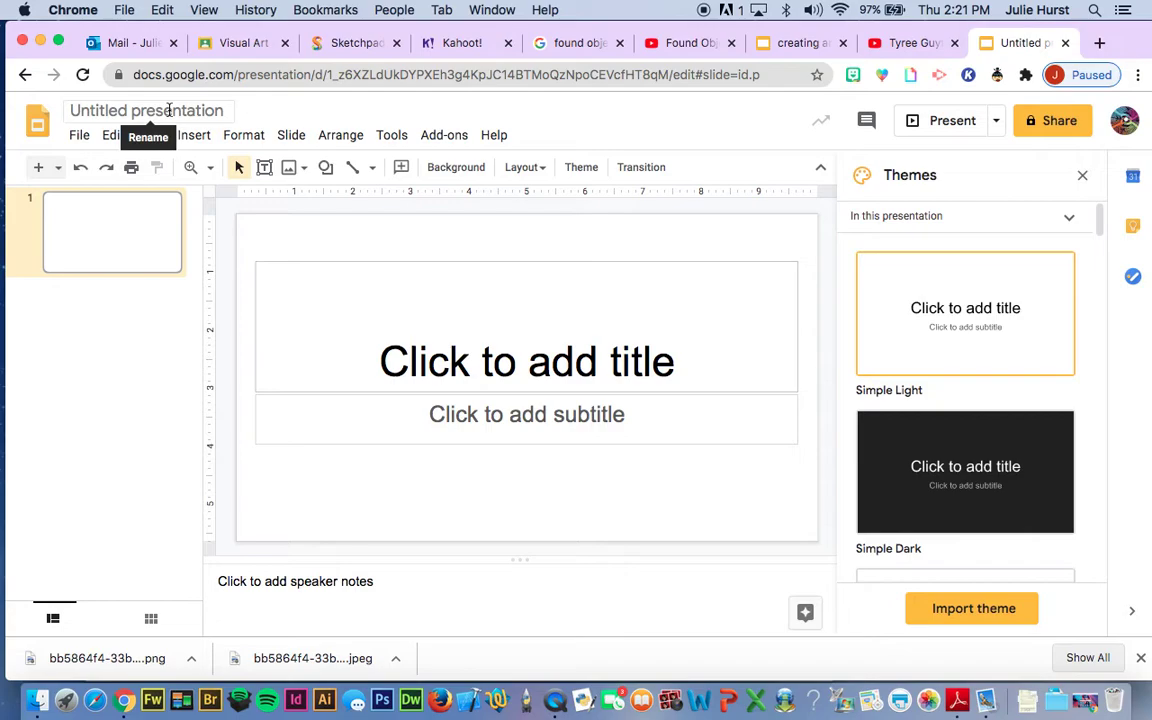
# - Rename the presentation as Demo Gif
pyautogui.click(169, 110)
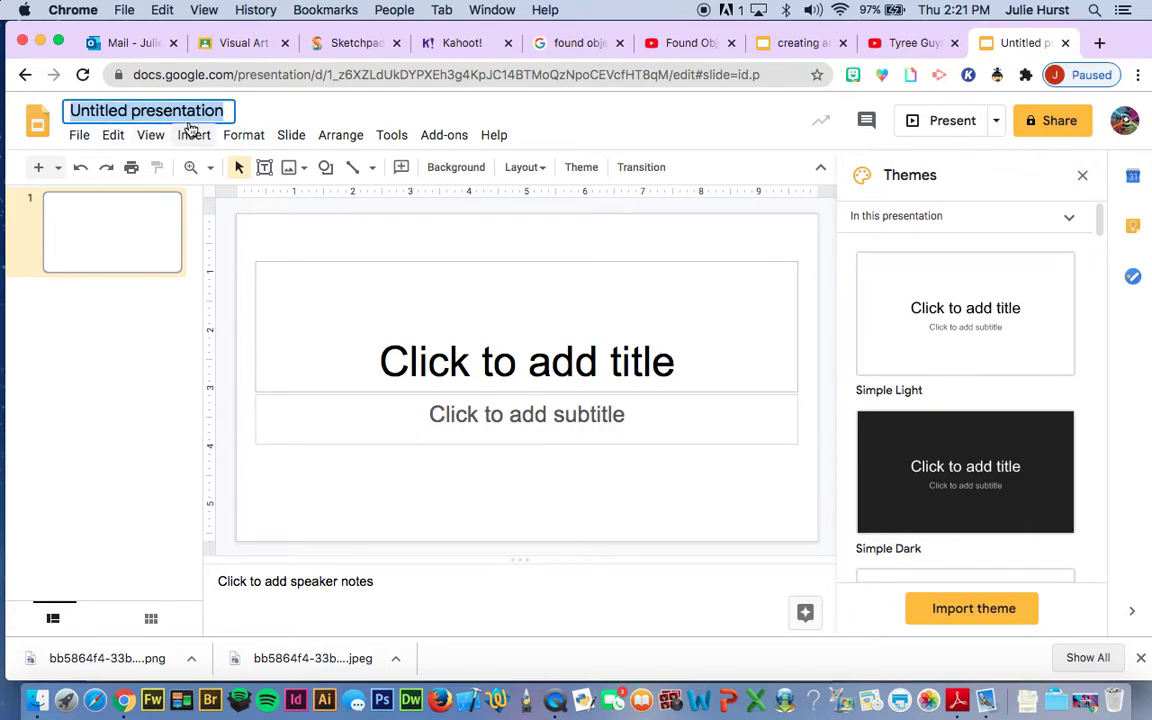
pyautogui.write('Demo')
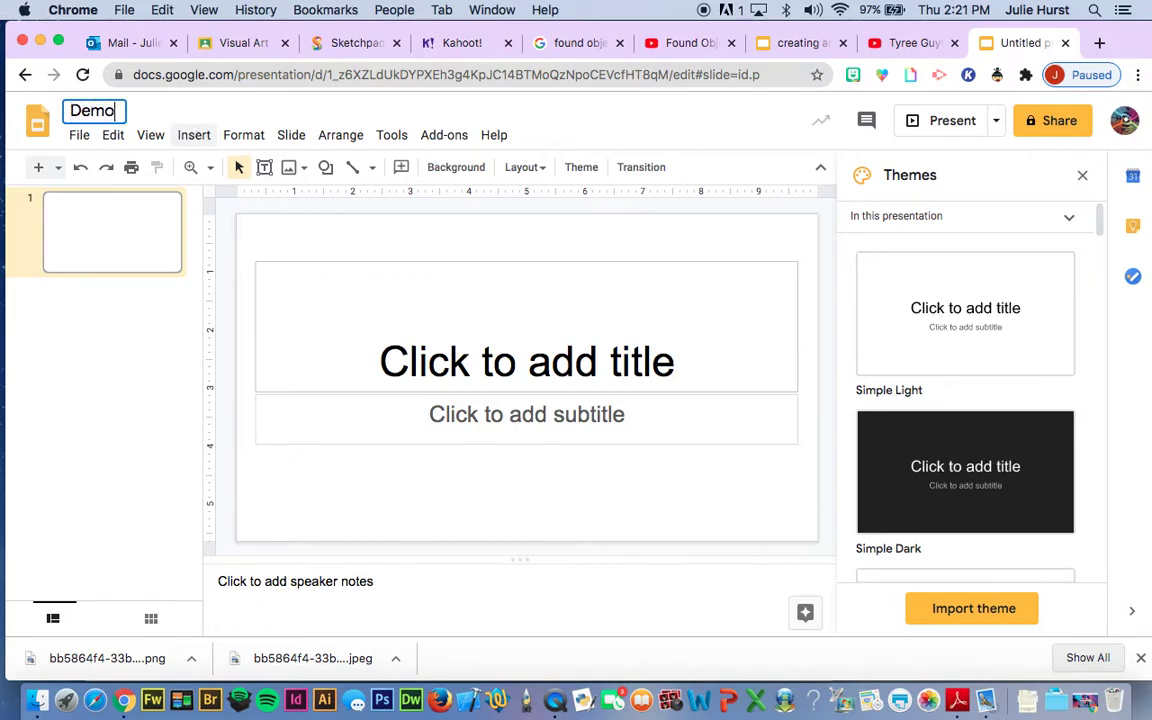
pyautogui.write(' Gif')
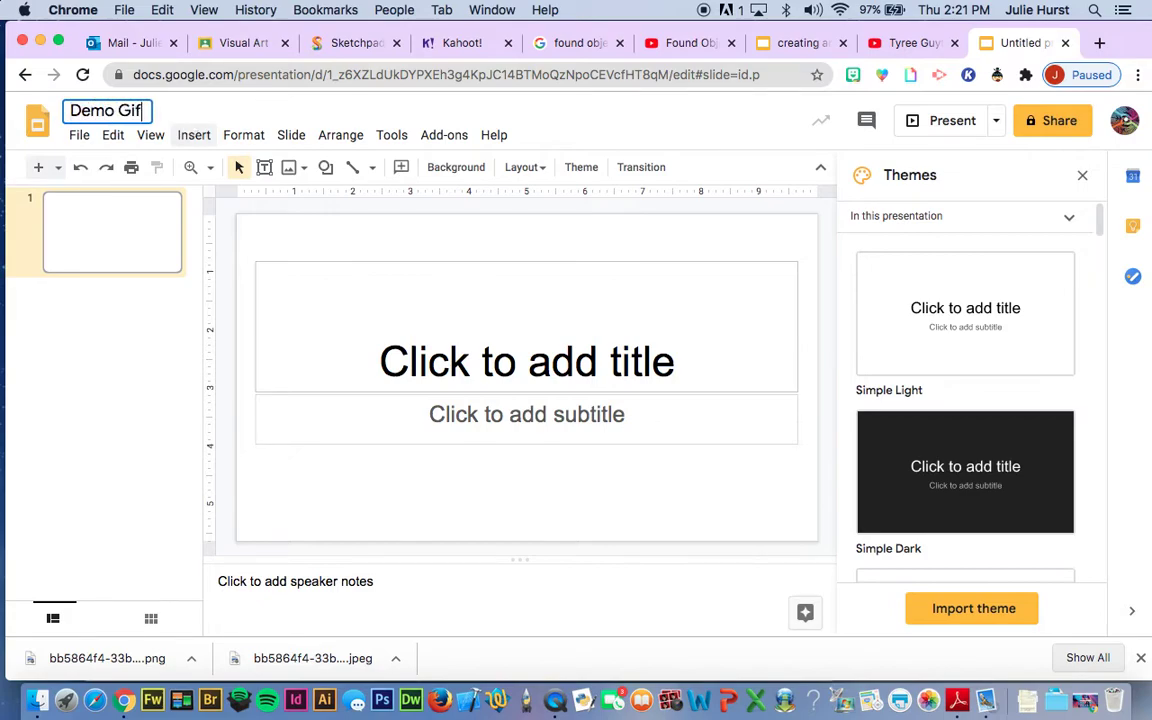
# - Delete the title and subtitle placeholders from the first slide
pyautogui.click(425, 259)
pyautogui.press('BackSpace')
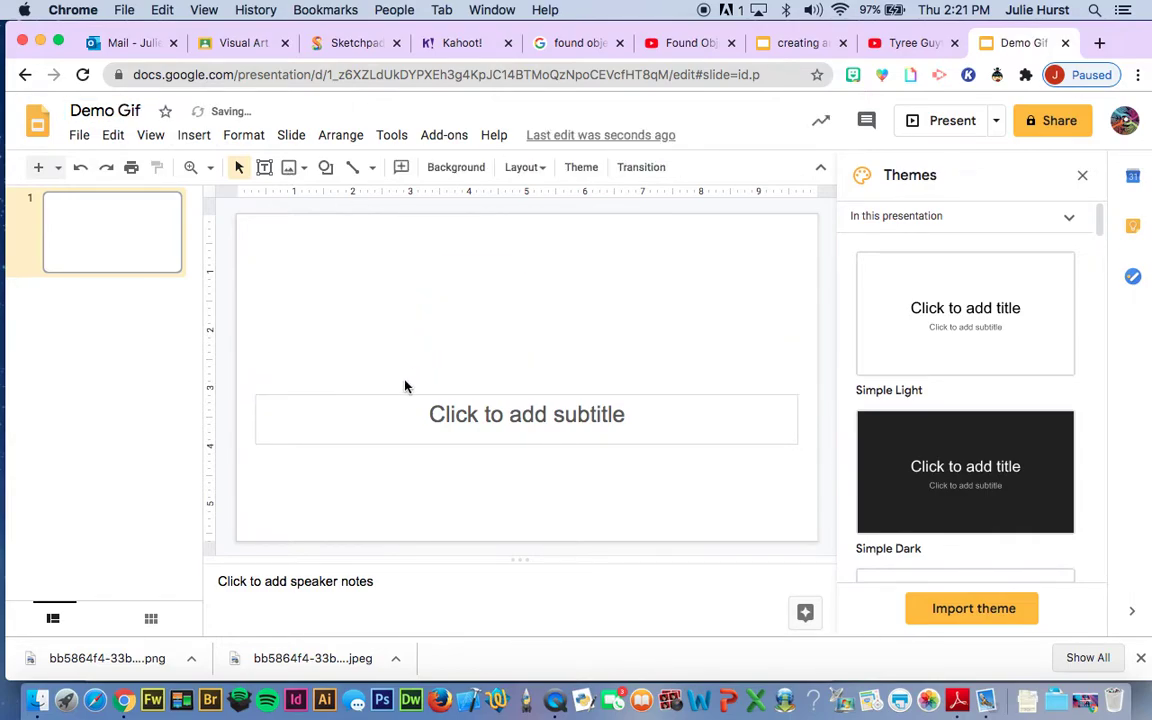
pyautogui.click(403, 394)
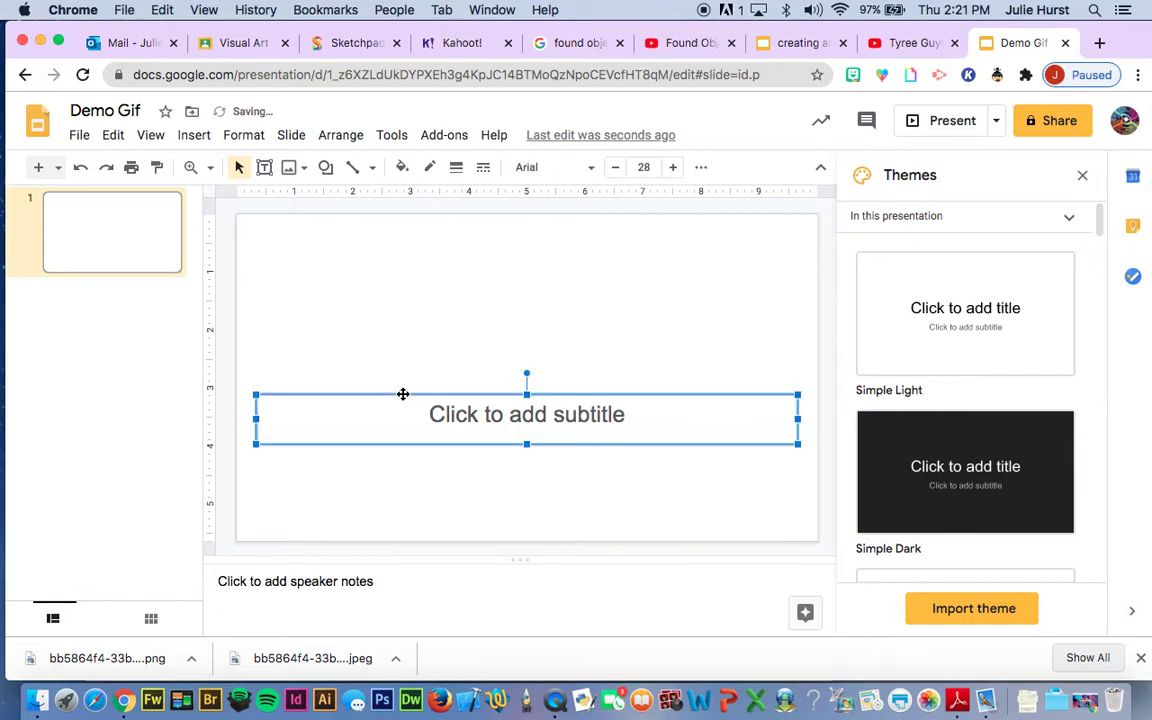
pyautogui.press('BackSpace')
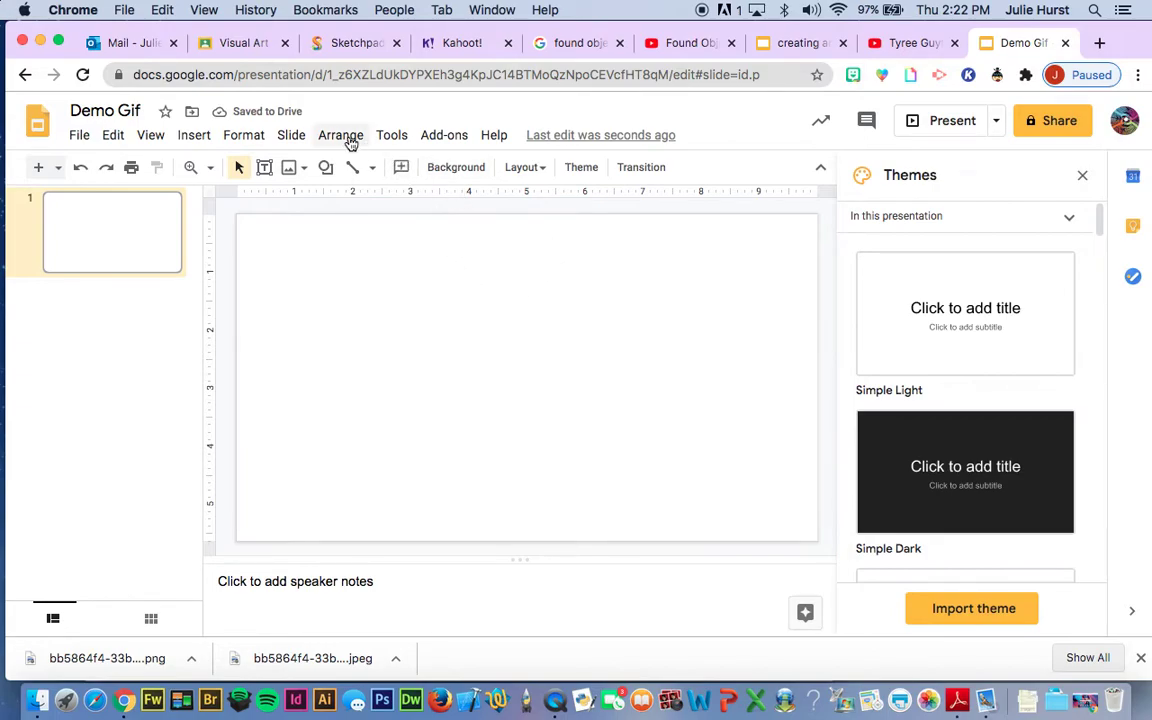
# - Search the add-on marketplace for "creator studio" and open the Creator Studio add-on's page
pyautogui.click(444, 140)
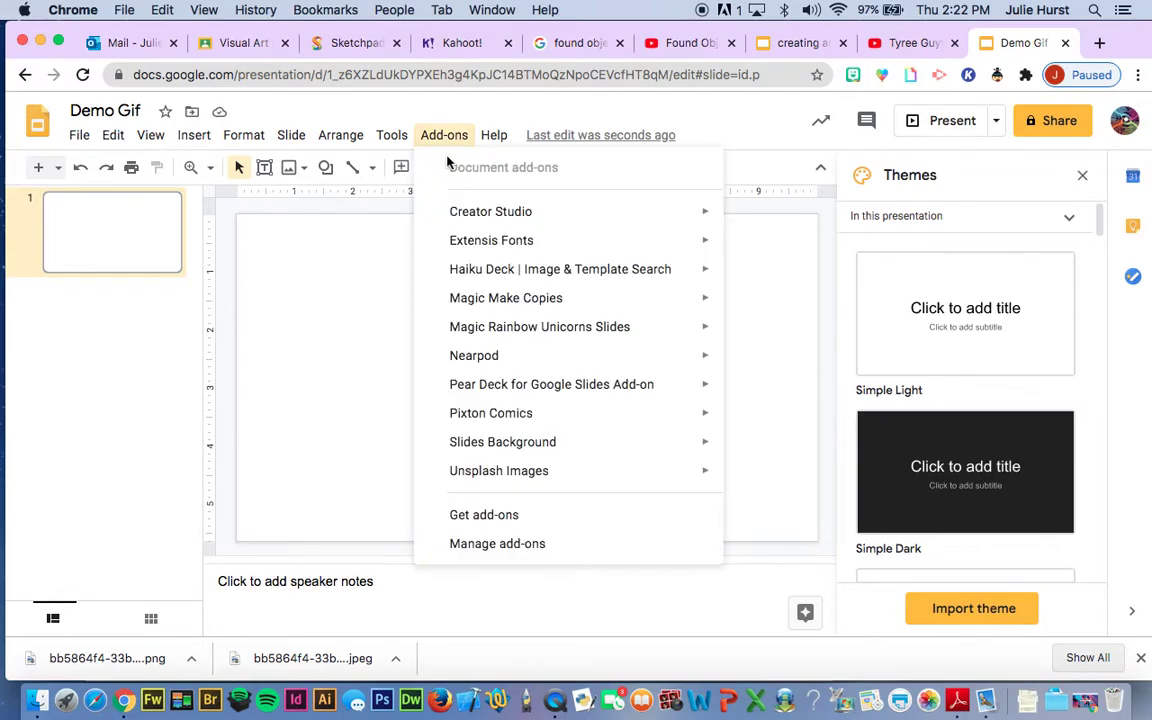
pyautogui.click(488, 529)
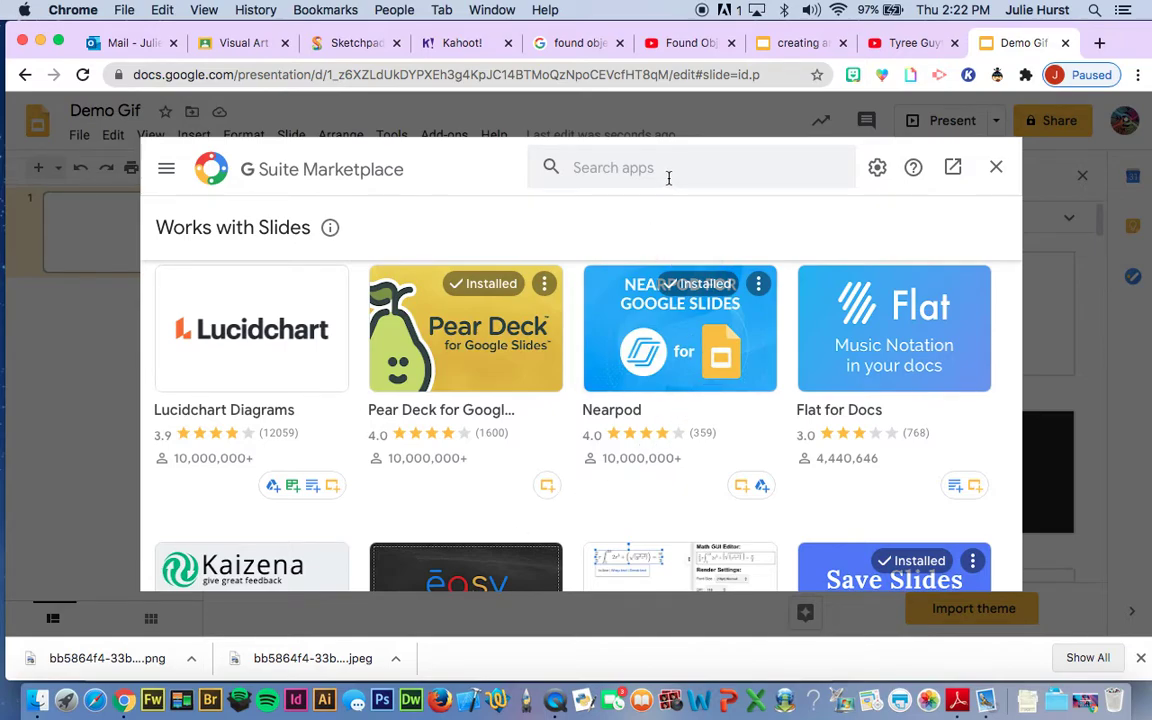
pyautogui.click(648, 166)
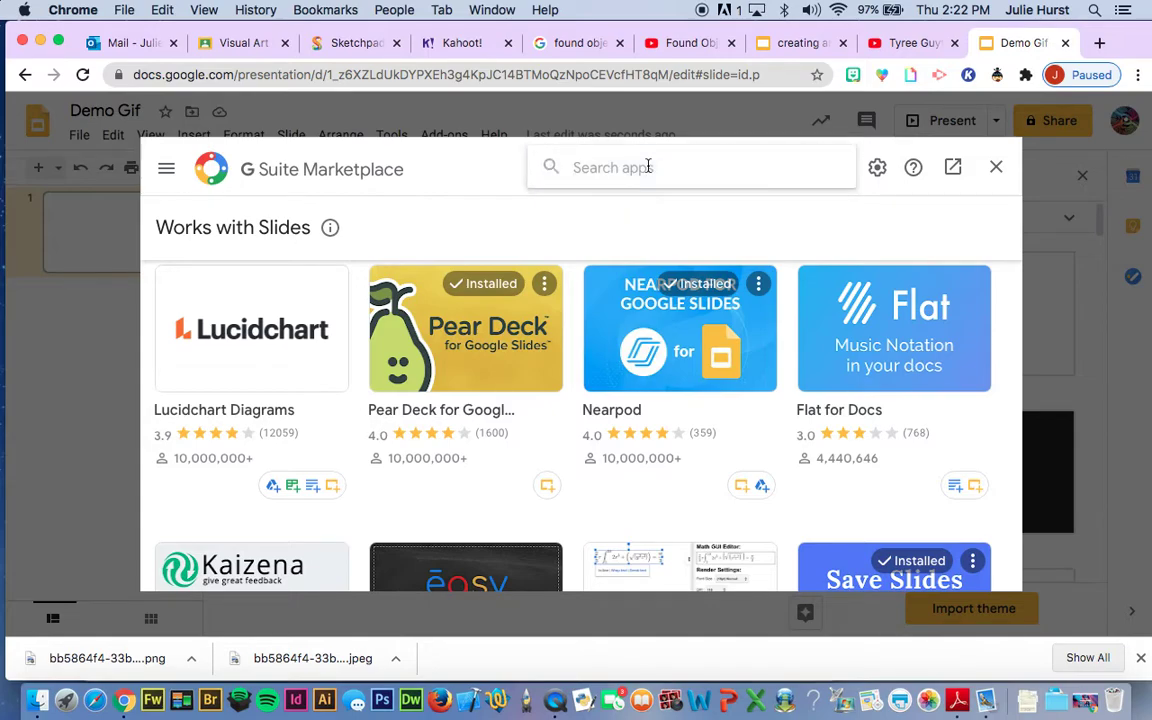
pyautogui.write('cr')
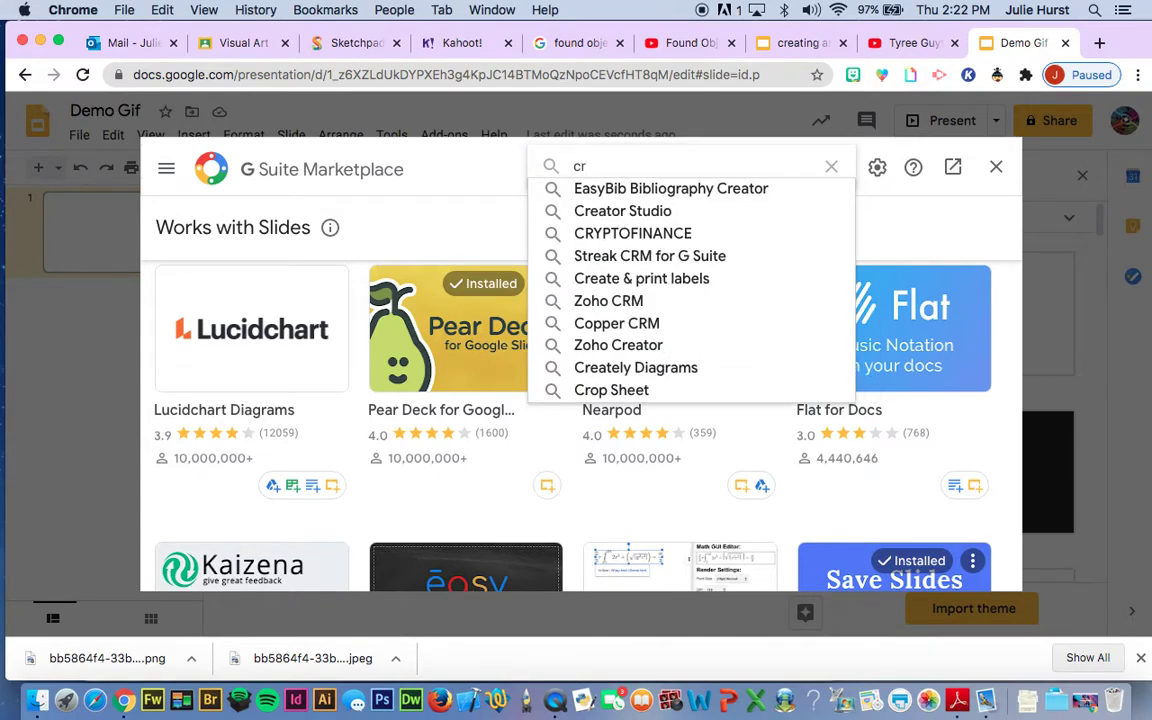
pyautogui.write('eator s')
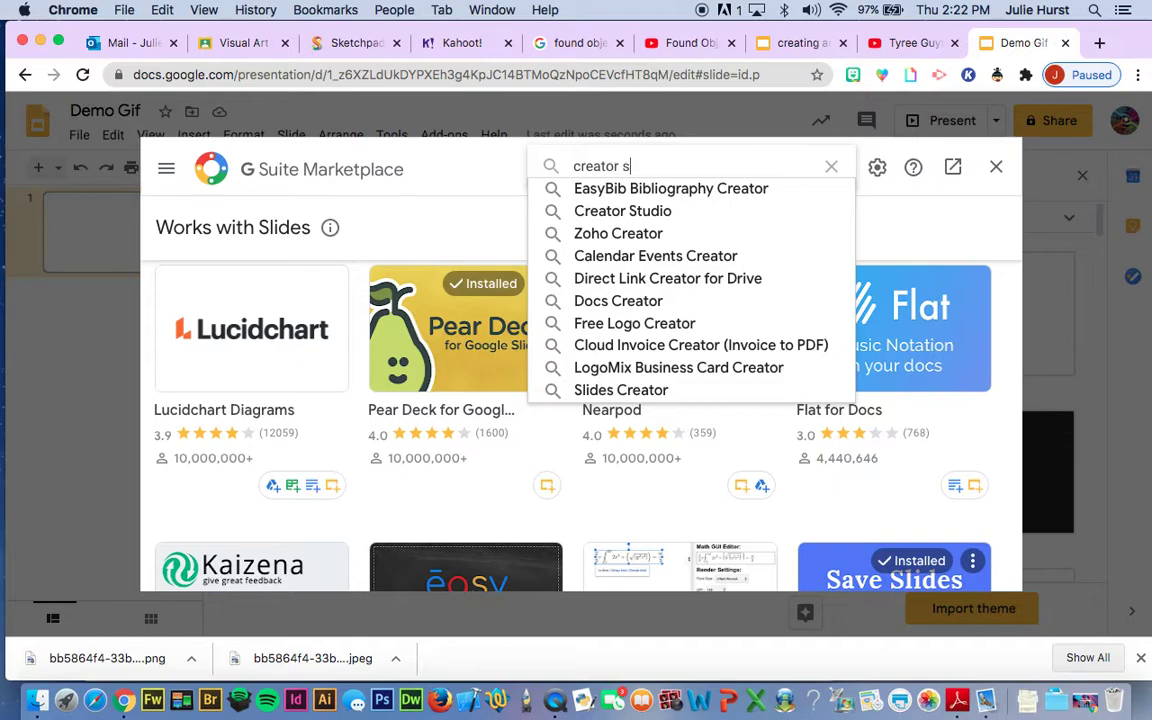
pyautogui.write('tudio')
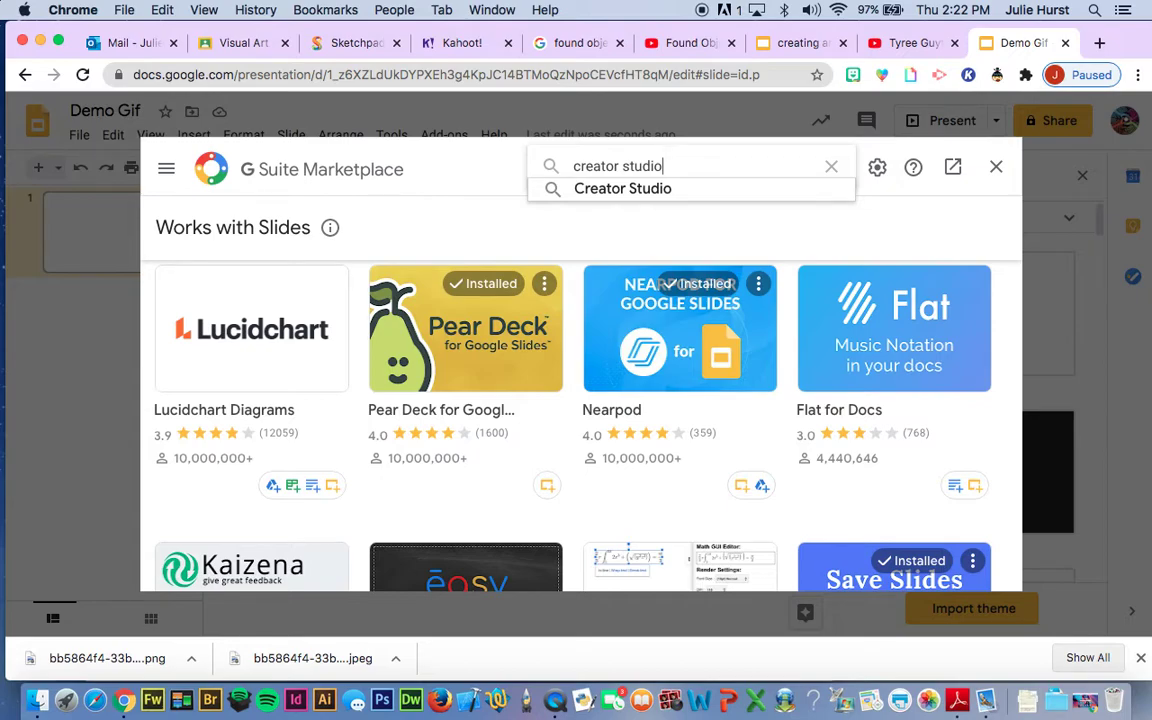
pyautogui.click(656, 192)
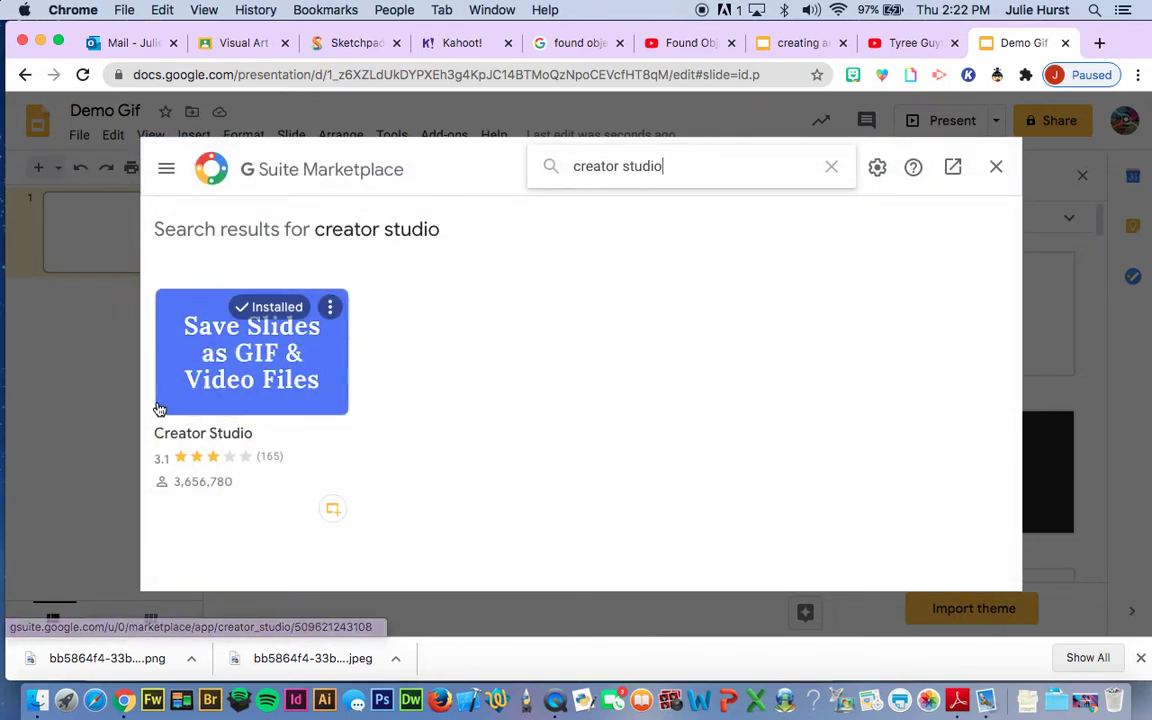
pyautogui.click(330, 388)
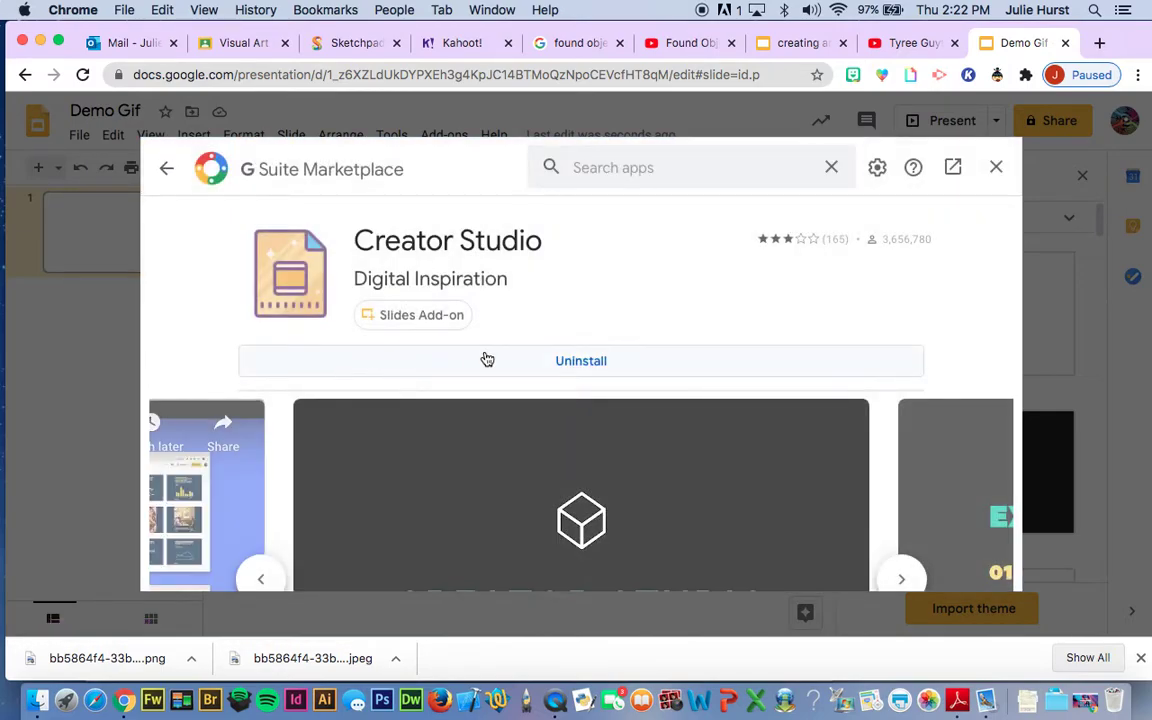
# - Uninstall and reinstall the Creator Studio add-on, allowing it access to the school Google account, and close the marketplace
pyautogui.click(487, 359)
pyautogui.click(690, 463)
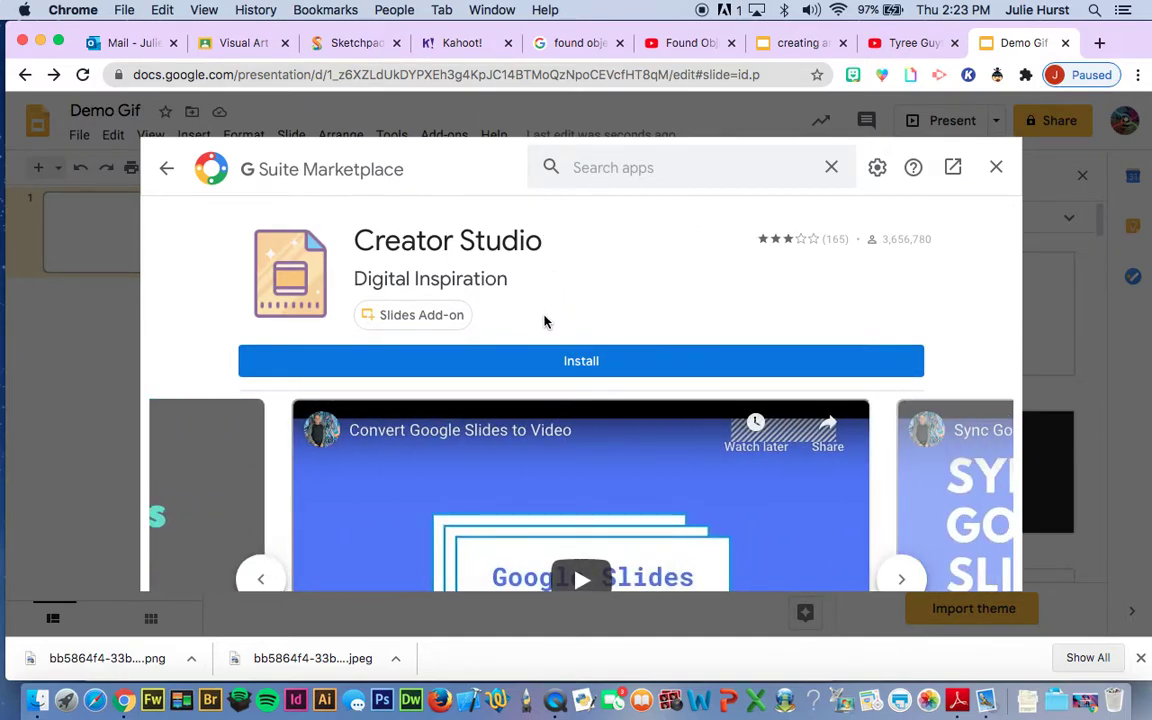
pyautogui.click(544, 362)
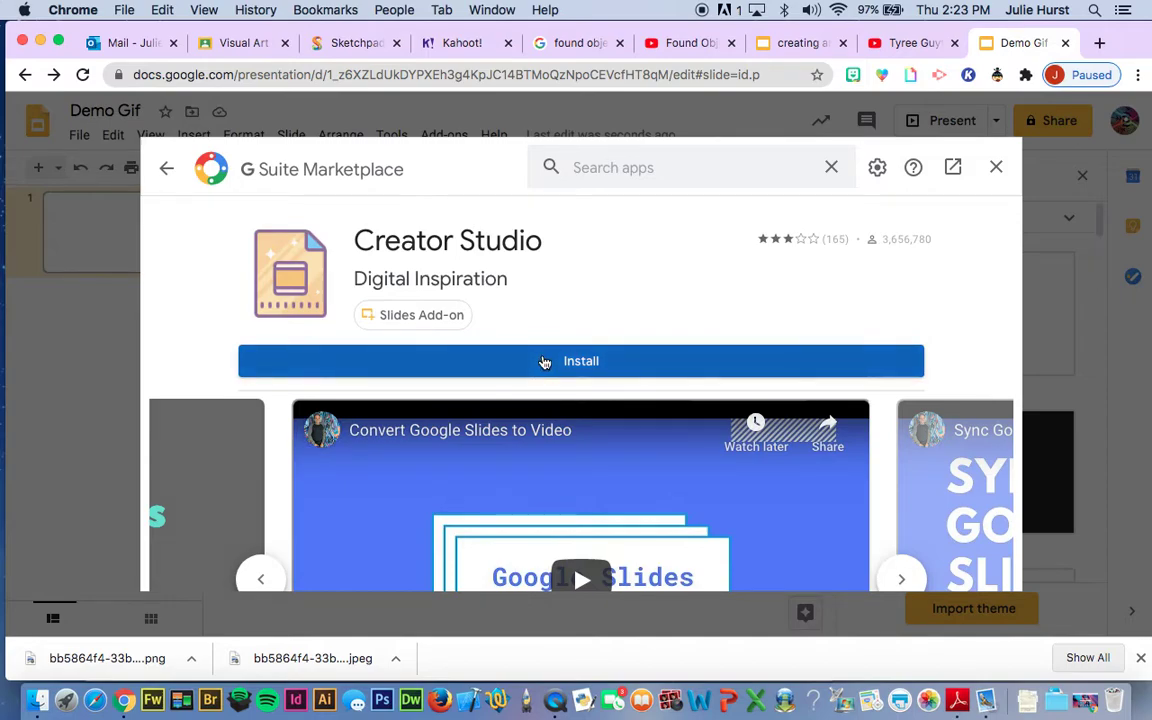
pyautogui.click(697, 470)
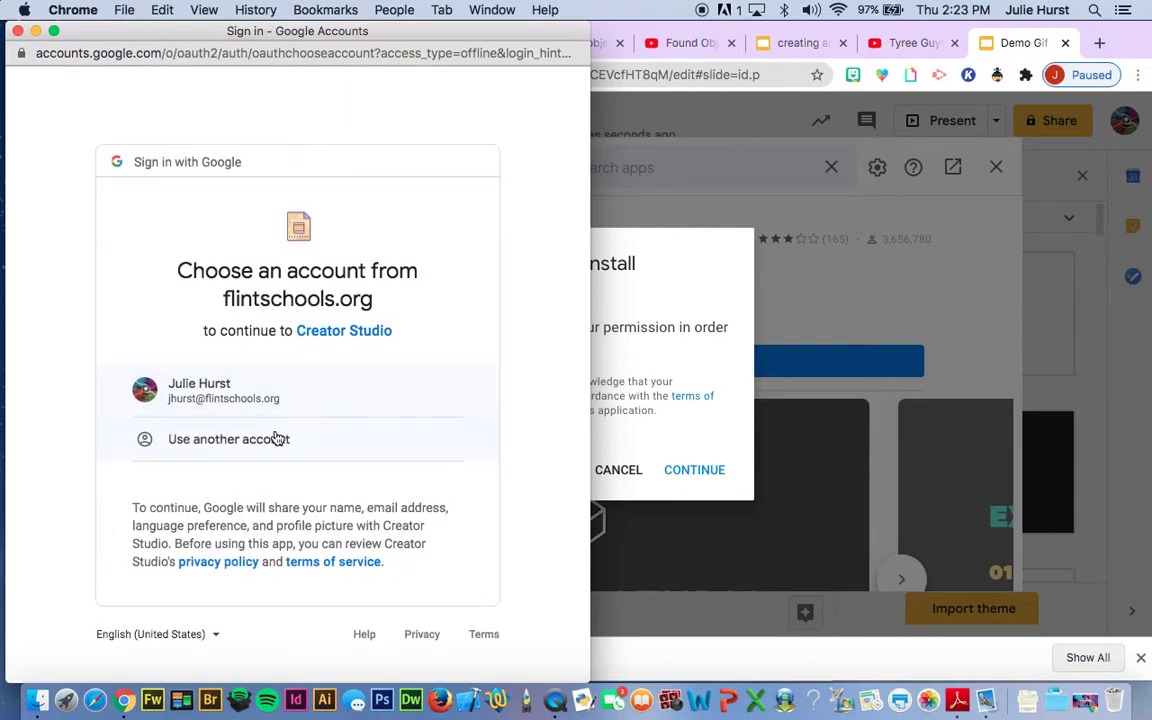
pyautogui.click(214, 399)
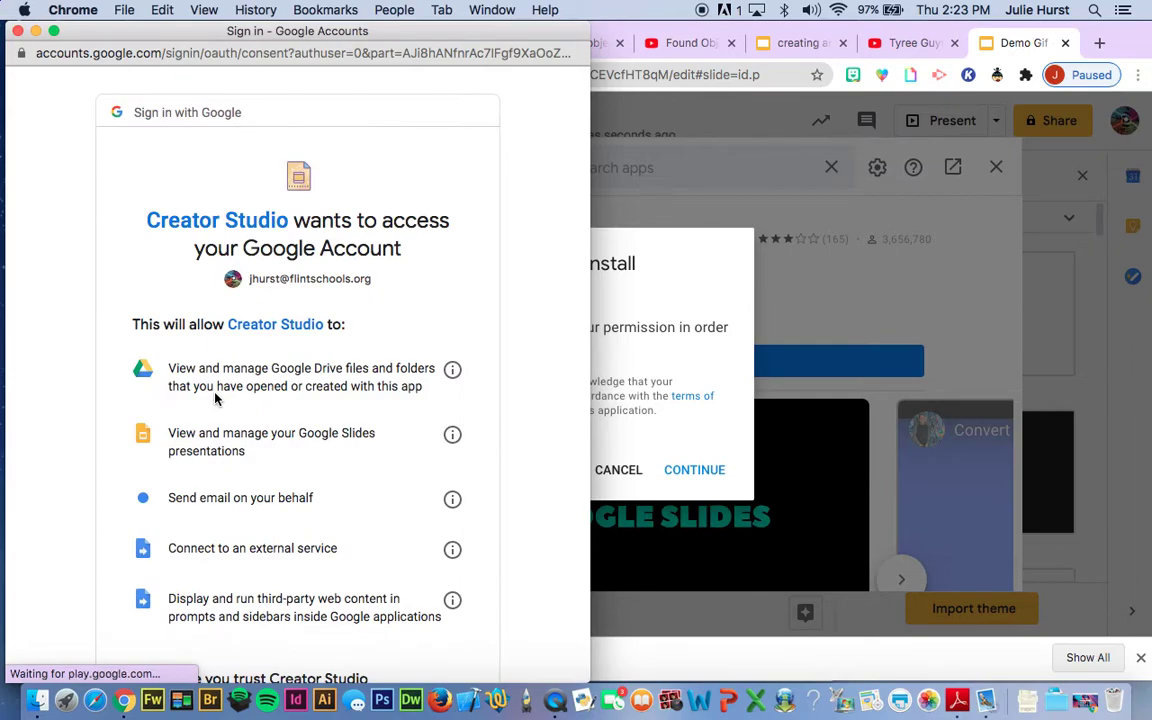
pyautogui.scroll(-3, 308, 474)
pyautogui.scroll(-2, 308, 474)
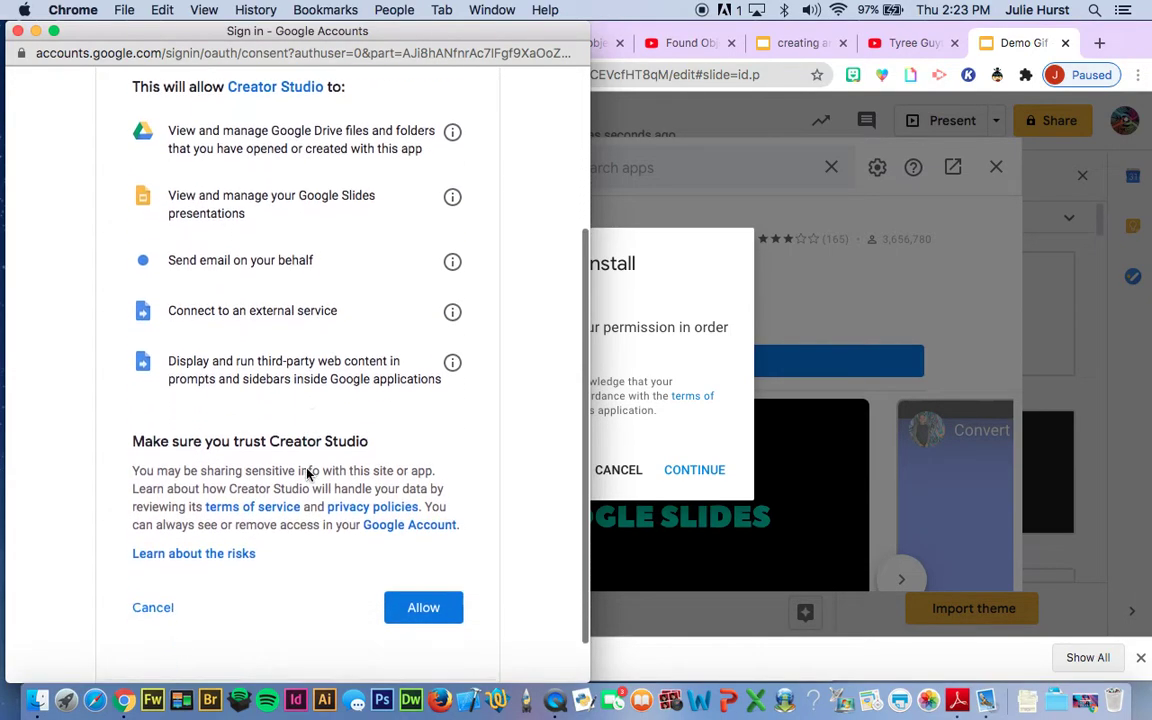
pyautogui.click(428, 598)
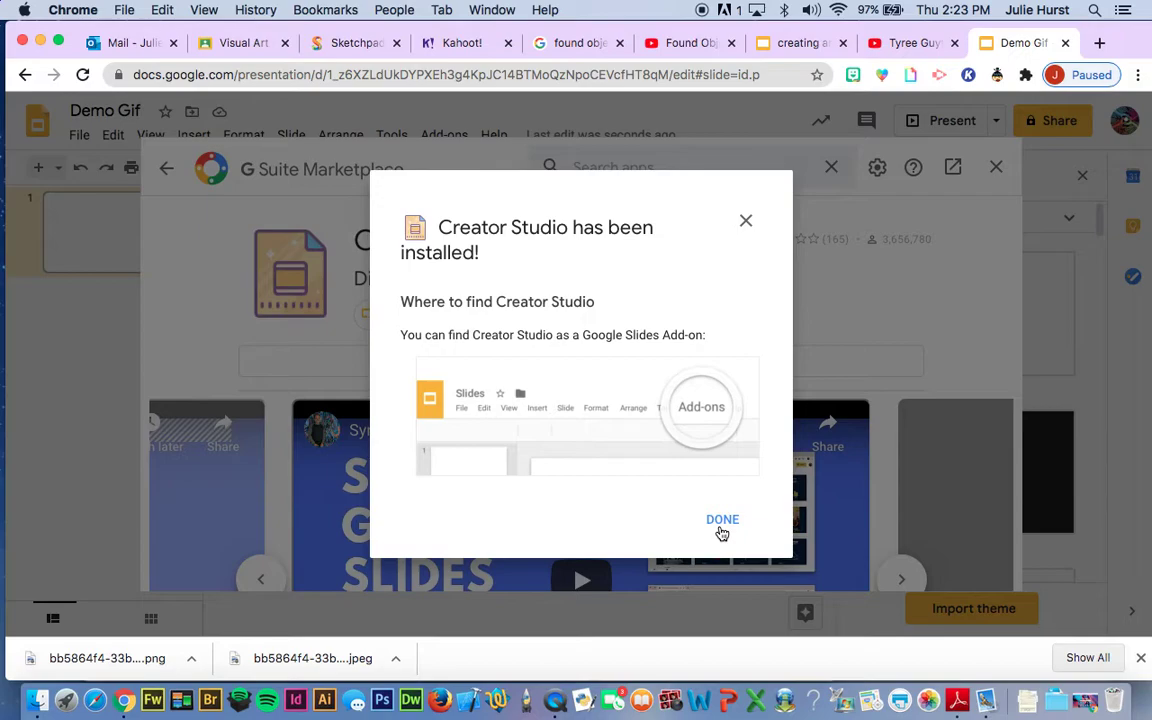
pyautogui.click(722, 530)
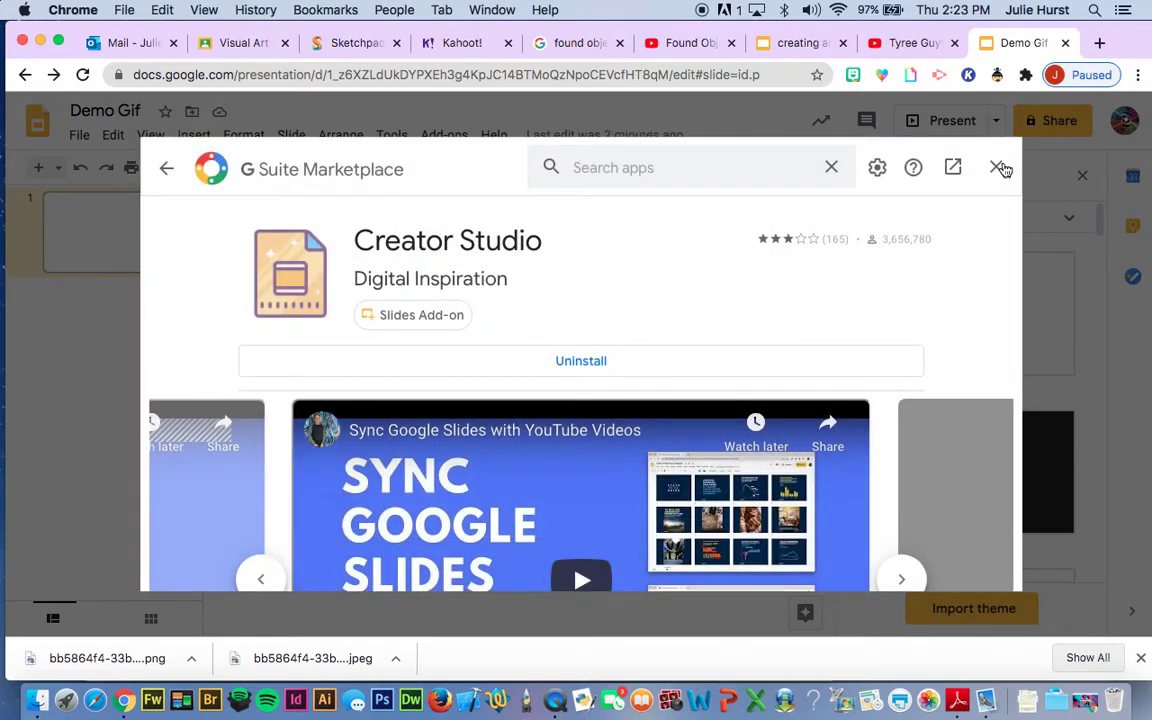
pyautogui.click(999, 168)
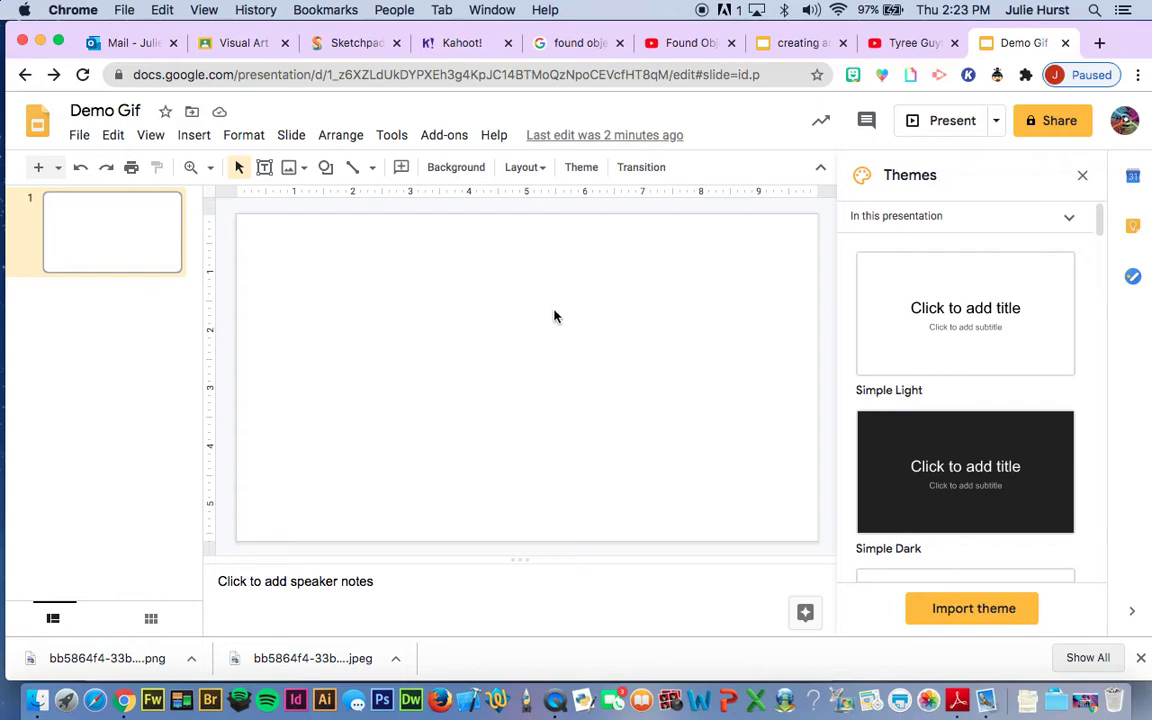
# - Open the presentation's page setup settings
pyautogui.click(78, 137)
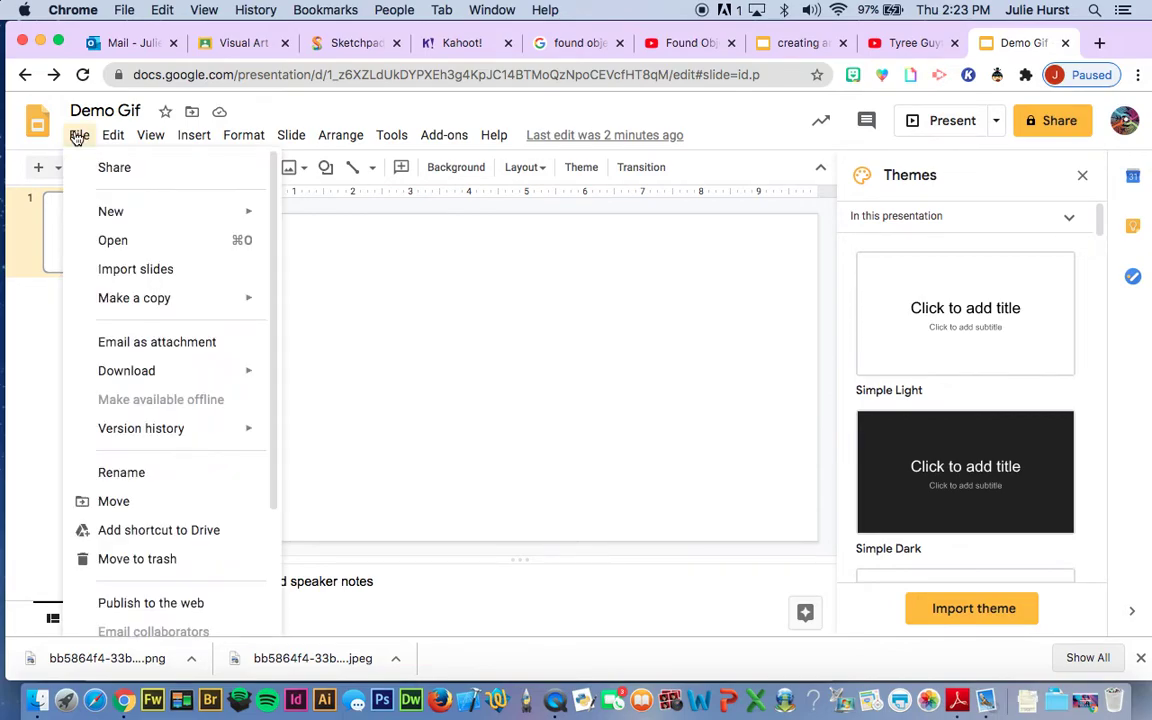
pyautogui.moveTo(266, 433)
pyautogui.scroll(-3, 226, 415)
pyautogui.scroll(-1, 226, 415)
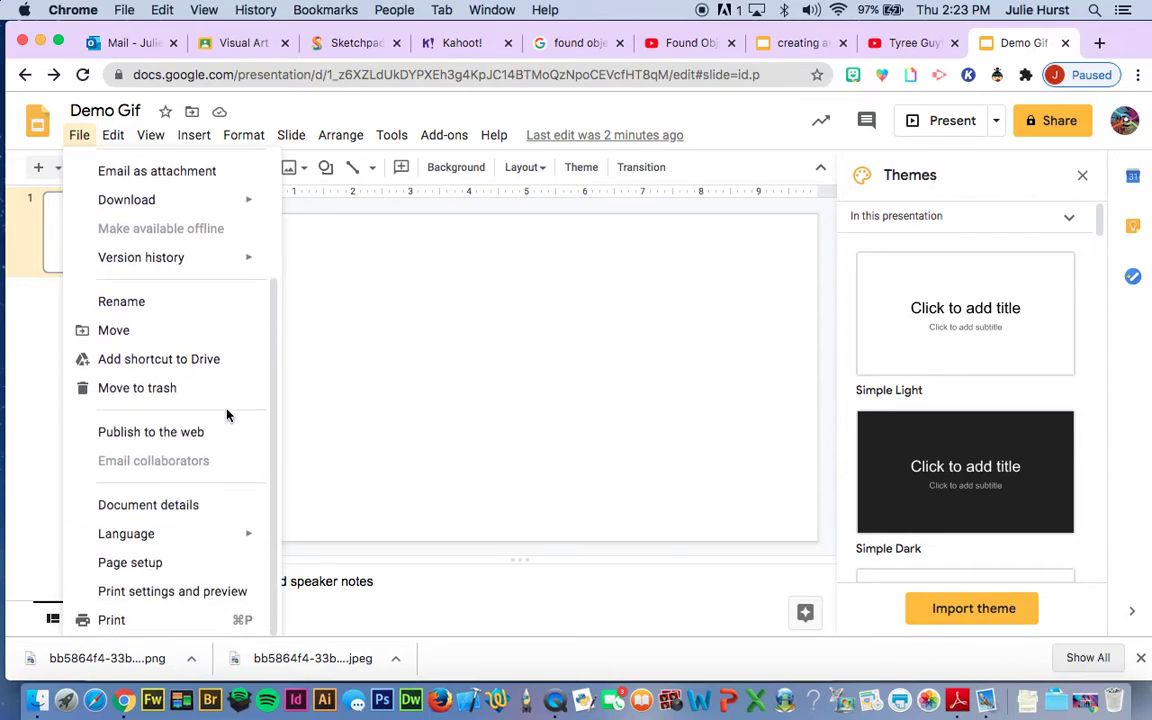
pyautogui.doubleClick(84, 137)
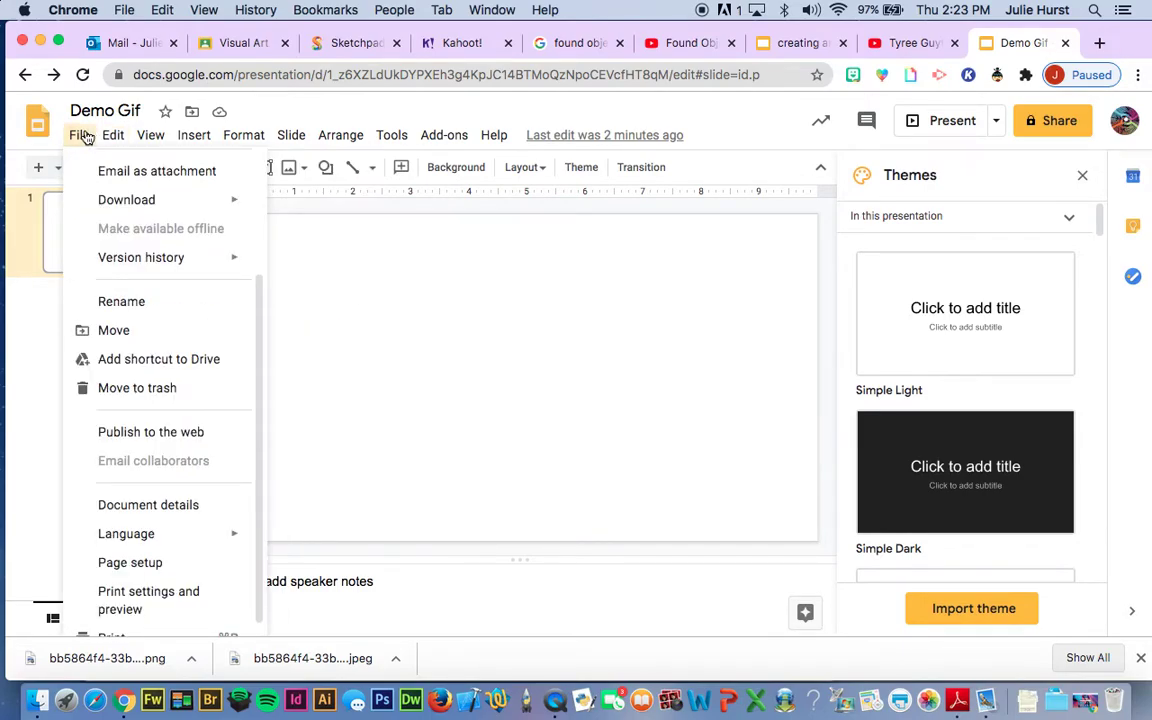